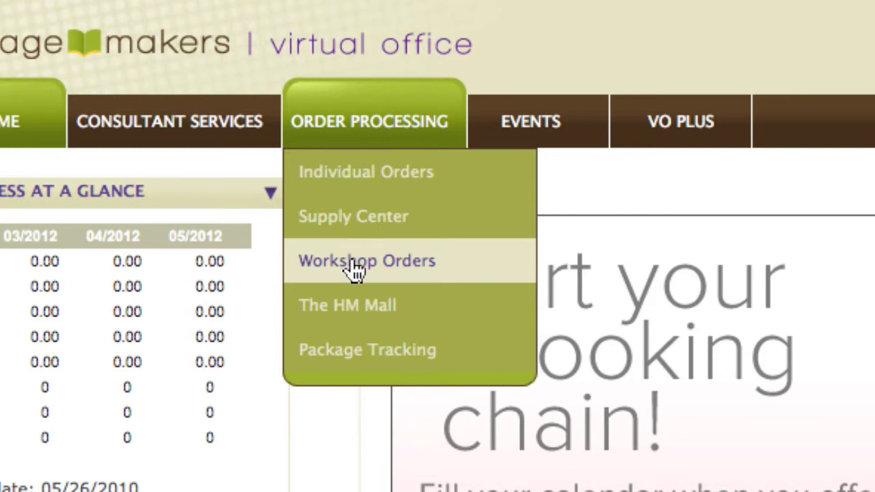
Start creating a new workshop from the workshop orders and open the existing customer search for its host.
left_click(352, 261)
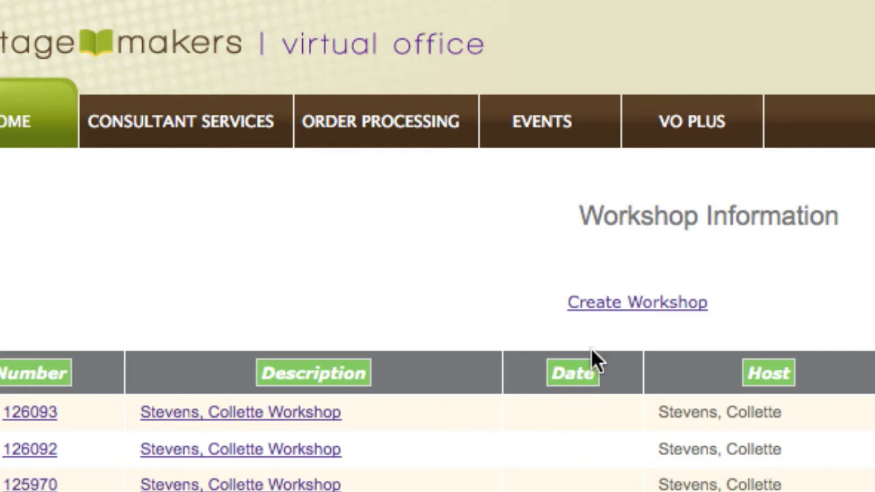
left_click(609, 308)
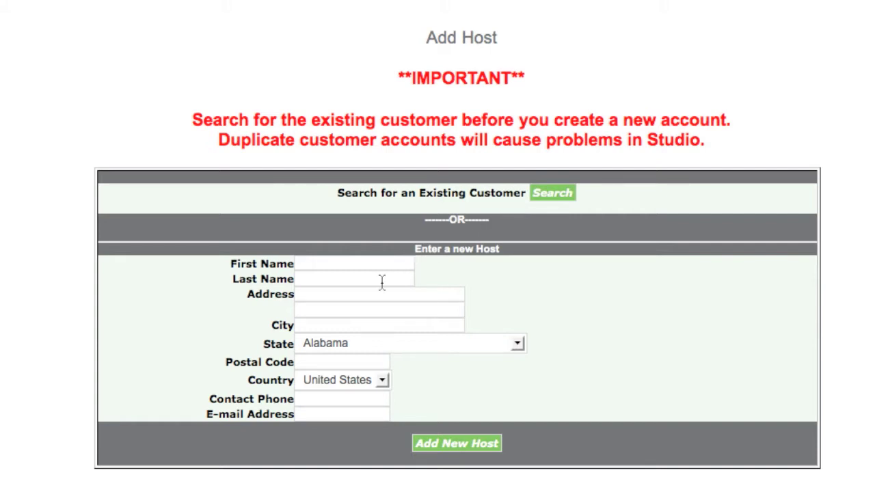
left_click(544, 196)
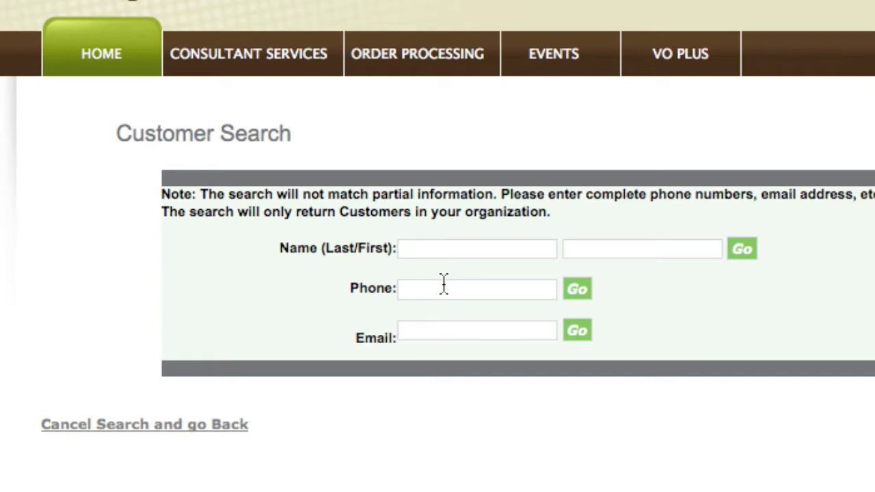
Search for the host by last and first name, then select the matching customer and continue.
left_click(447, 248)
key("Tab")
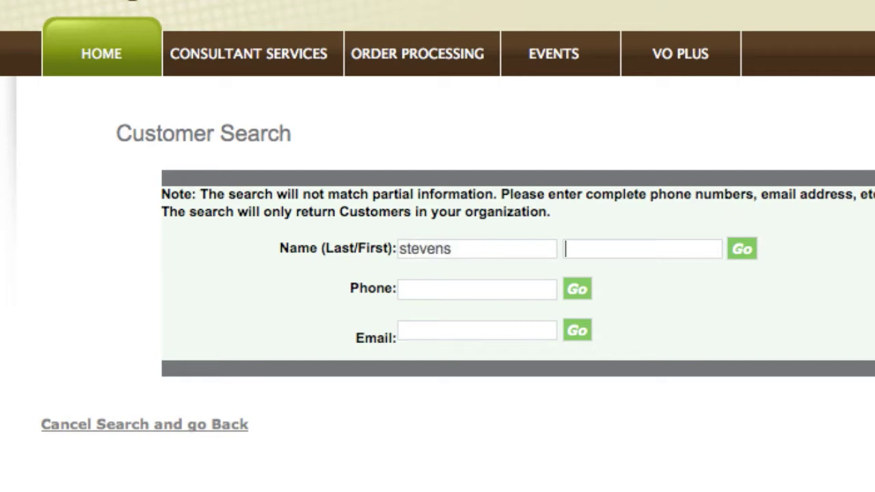
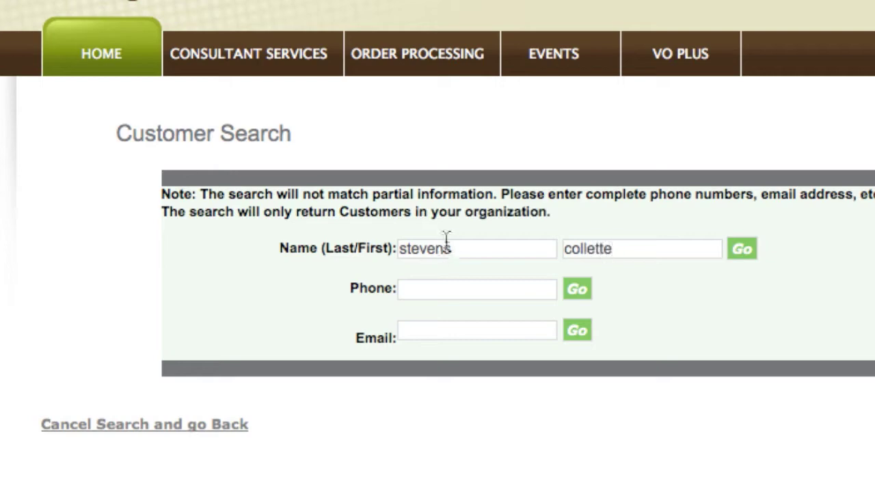
left_click(737, 250)
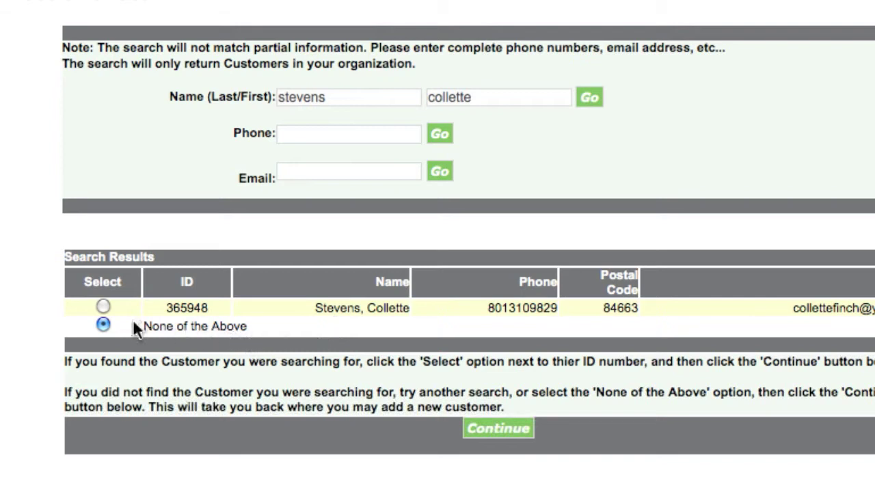
left_click(103, 306)
left_click(495, 430)
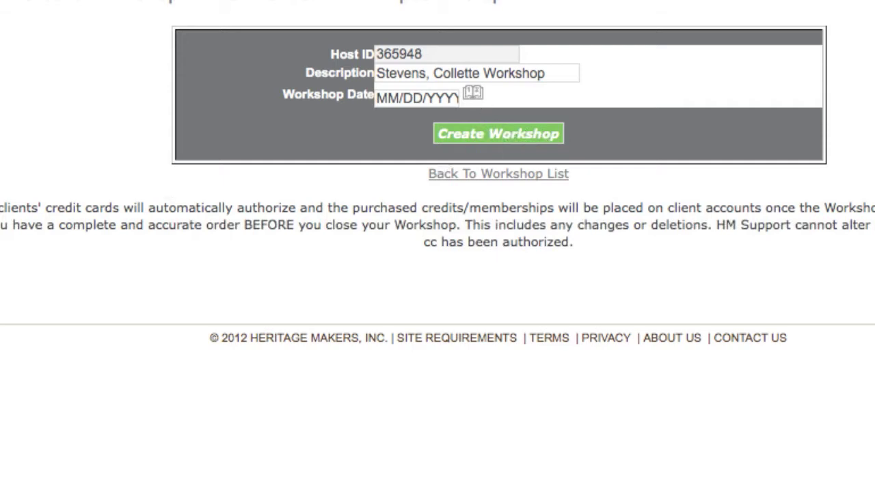
Set the workshop date to 05/31/2012 and proceed to the workshop's shipping details.
type("05/31/2012")
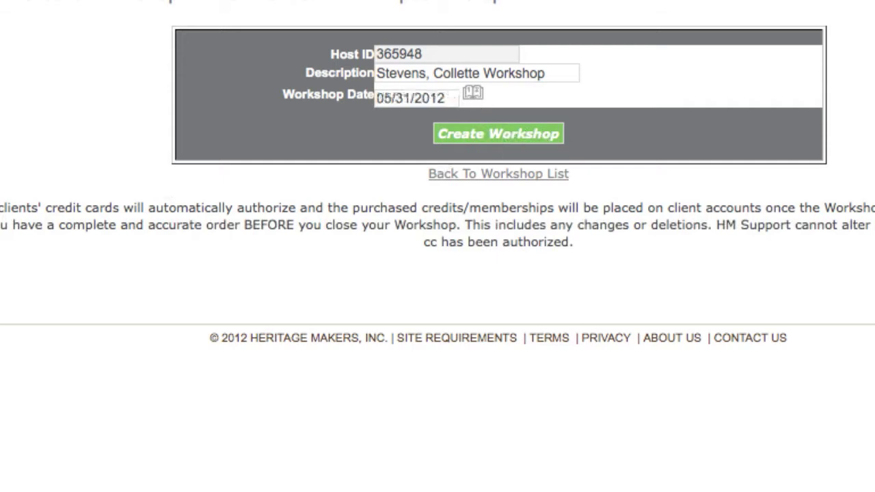
left_click(540, 134)
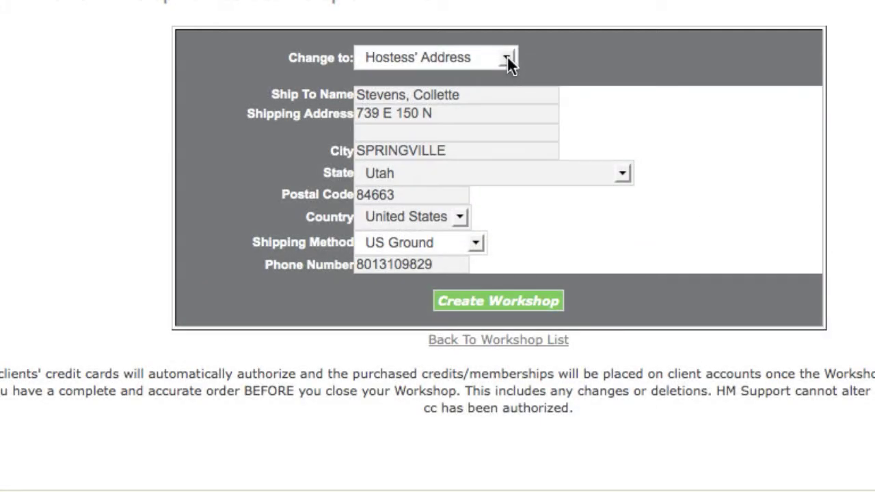
Switch the shipping address to Other and return it to Hostess' Address.
left_click(507, 56)
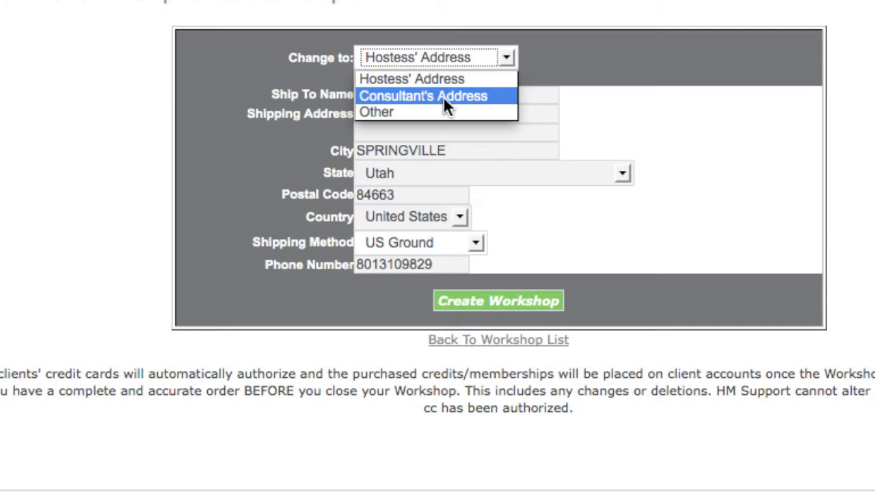
left_click(397, 113)
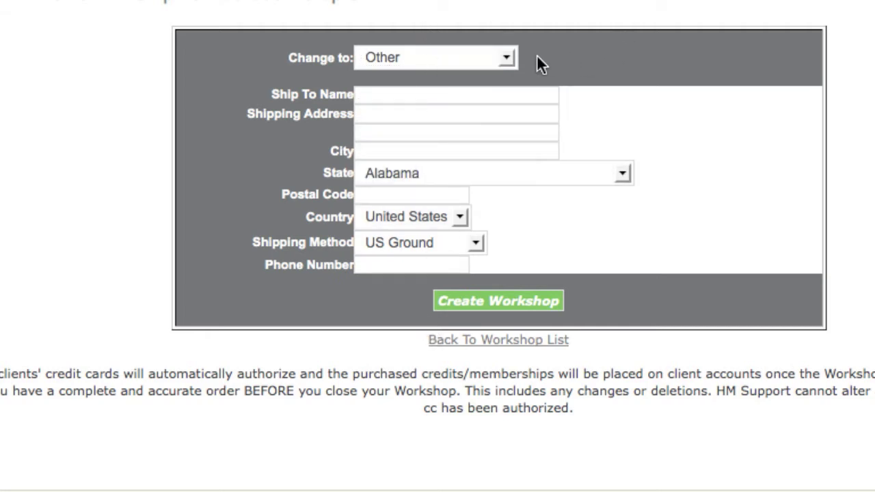
left_click(495, 59)
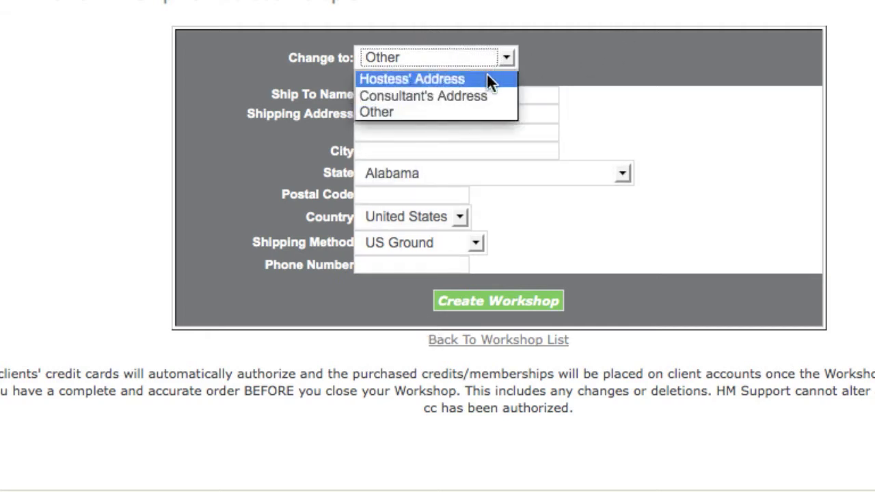
left_click(488, 76)
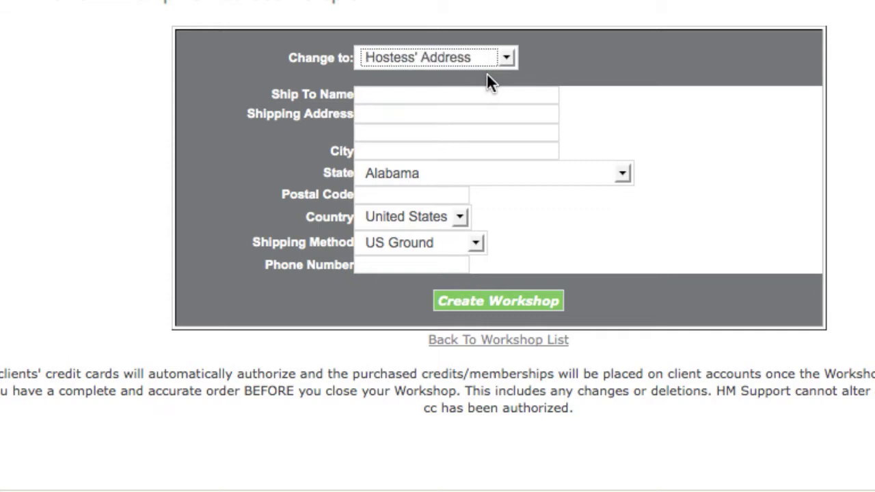
Create the workshop with the hostess' address and US Ground shipping, and accept the preselected ship-to address validation.
left_click(489, 302)
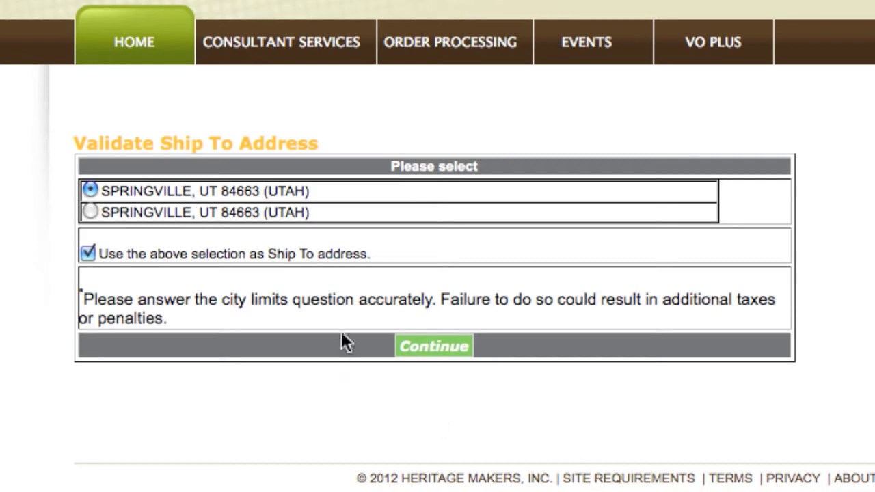
left_click(434, 347)
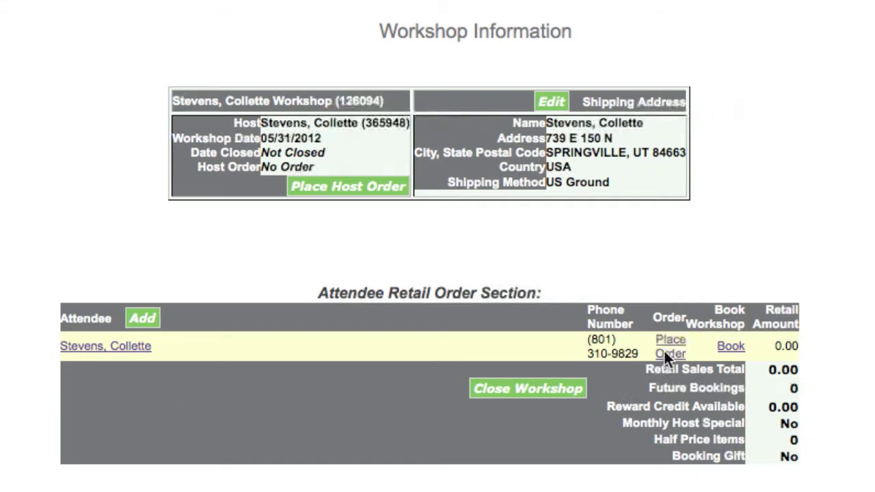
Place an order for the listed attendee with item clbpk40x, quantity 1, and calculate the order.
type("bpk")
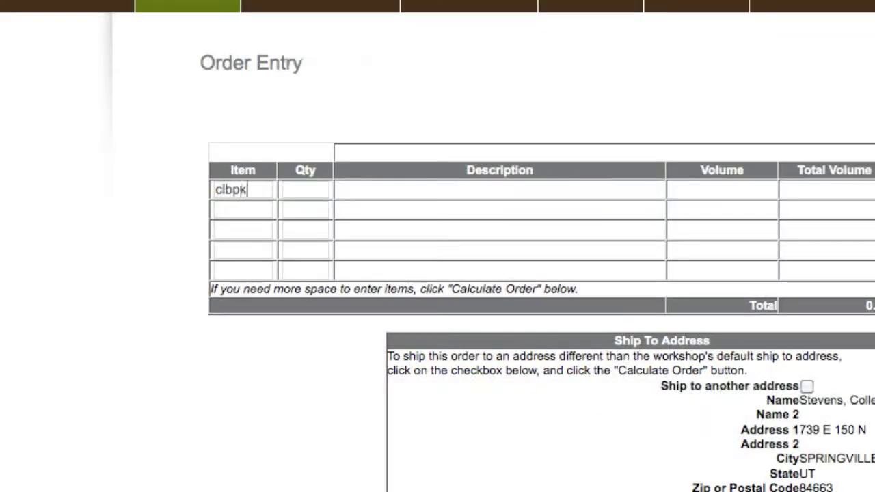
type("40x")
key("Tab")
type("1")
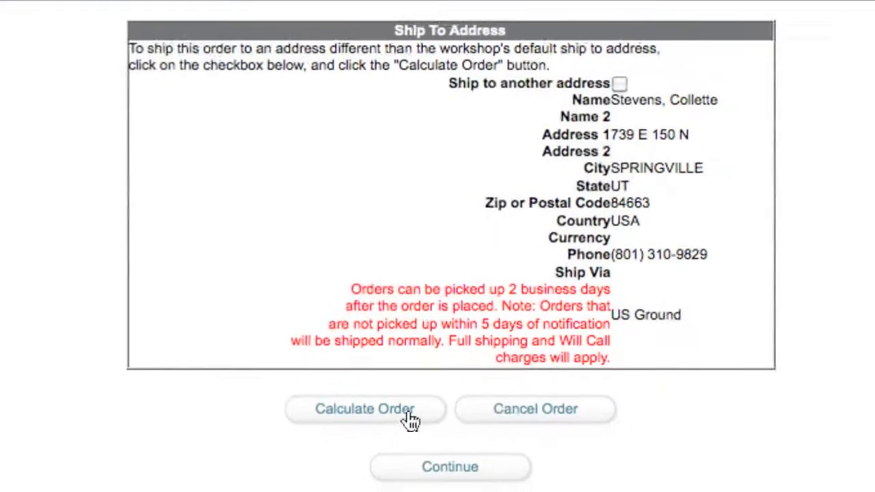
left_click(403, 408)
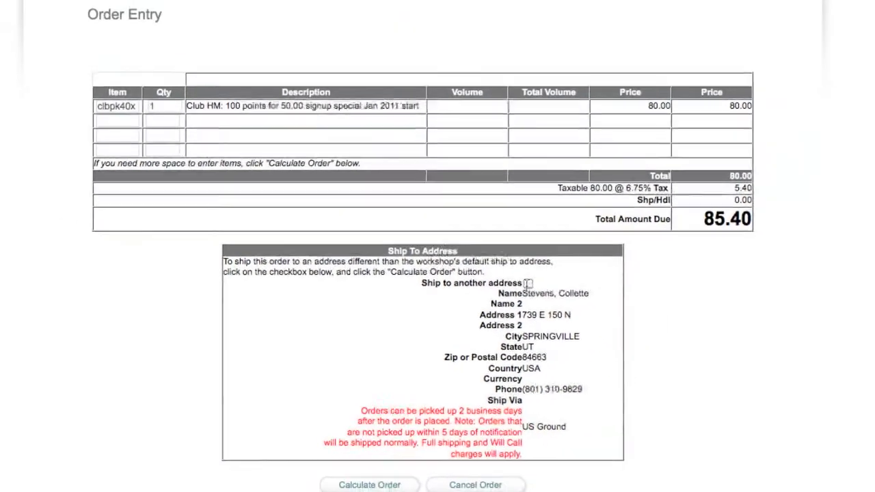
Add item clb500 with quantity 1 on the next line of the attendee's order.
left_click(170, 159)
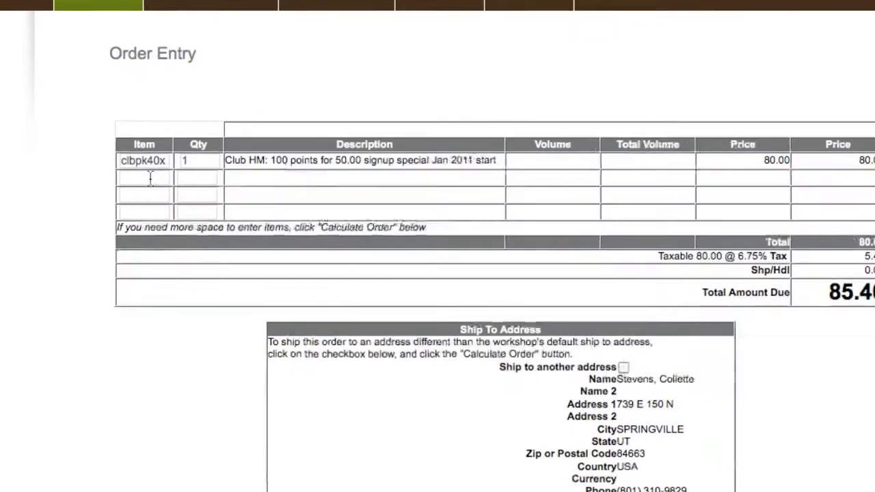
type("clb500")
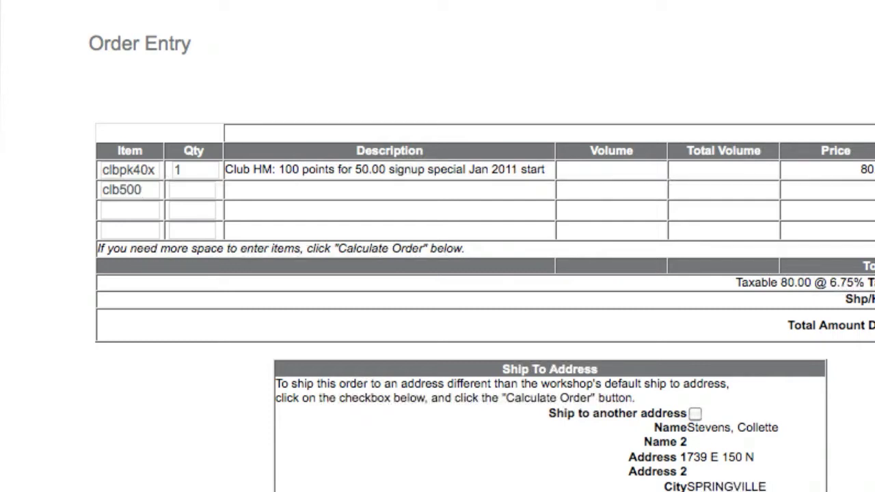
key("Tab")
type("1")
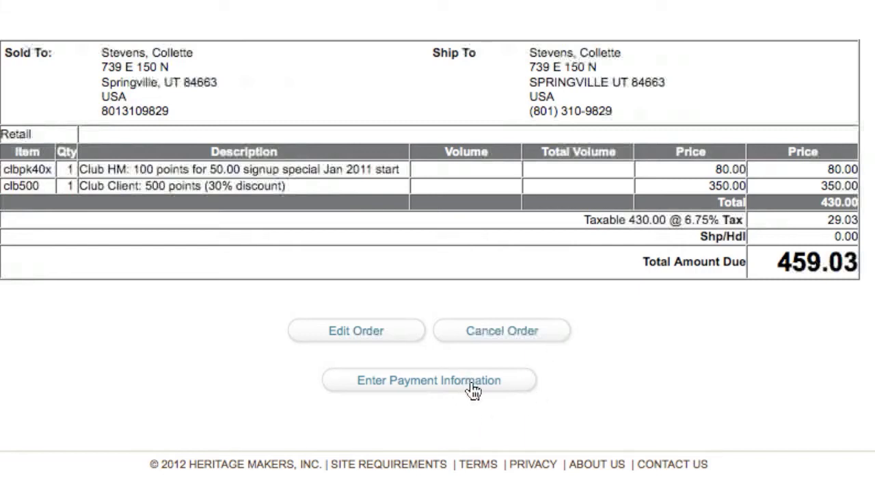
Proceed to the payment information and enter the customer's first and last name for billing.
left_click(472, 391)
left_click(328, 110)
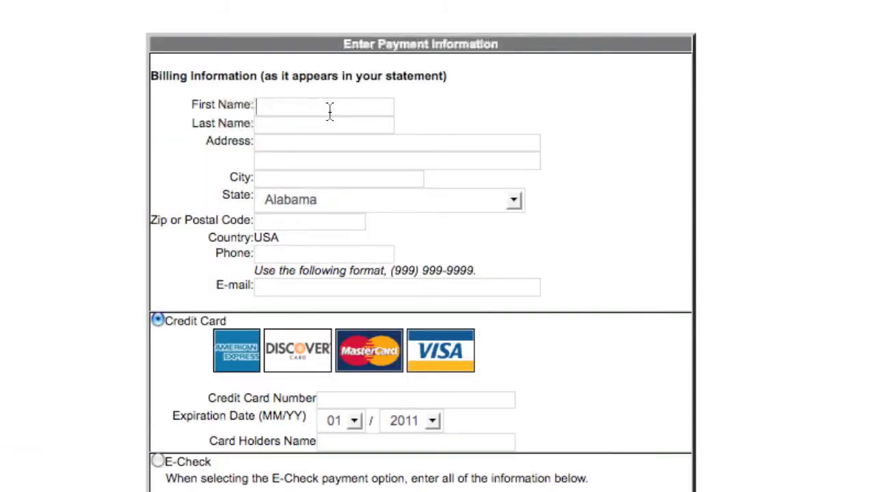
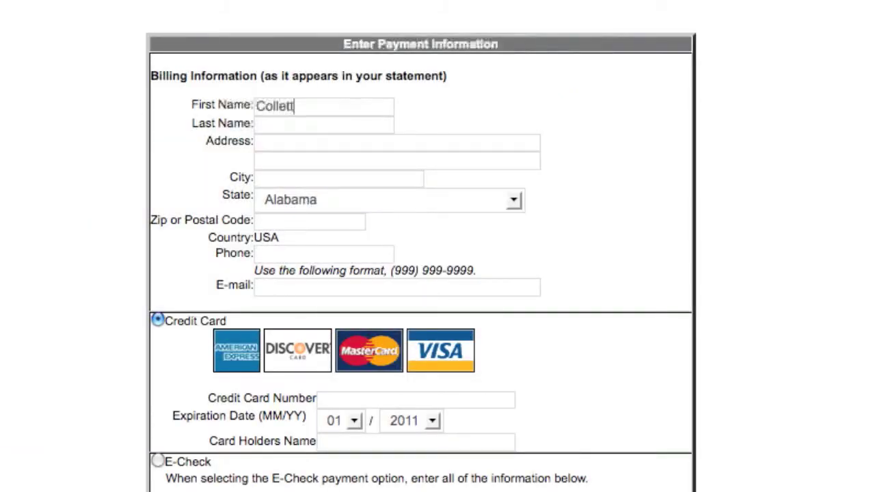
key("Tab")
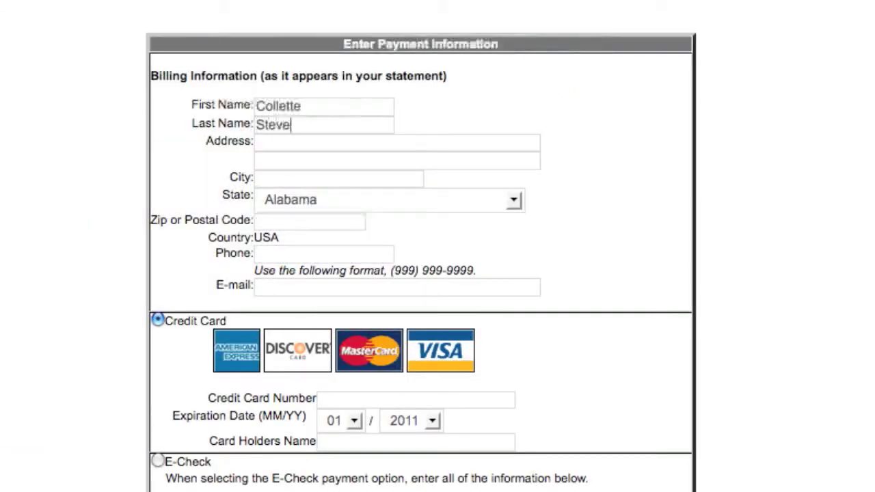
key("Tab")
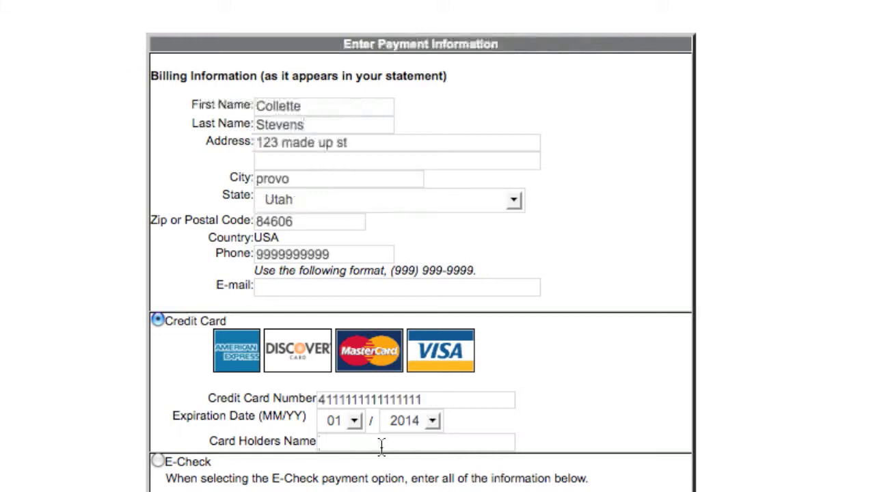
Complete the billing address, phone and credit card number details, and enter the card holder's full name.
left_click(383, 442)
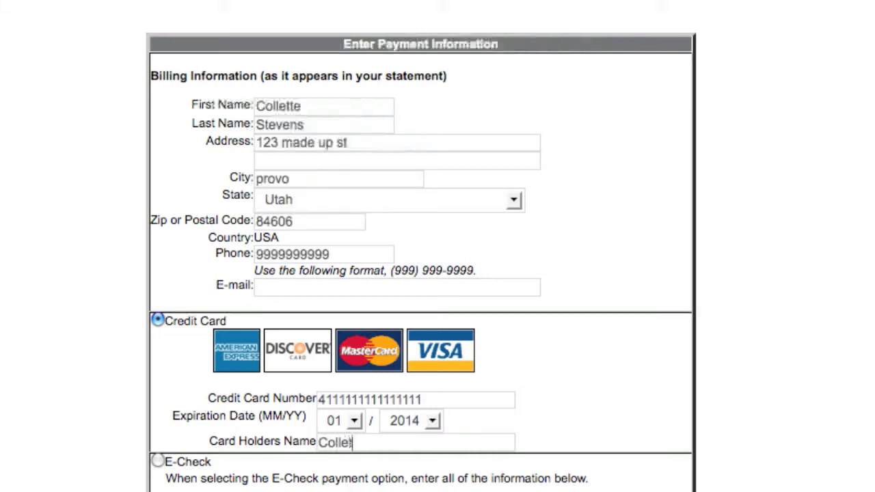
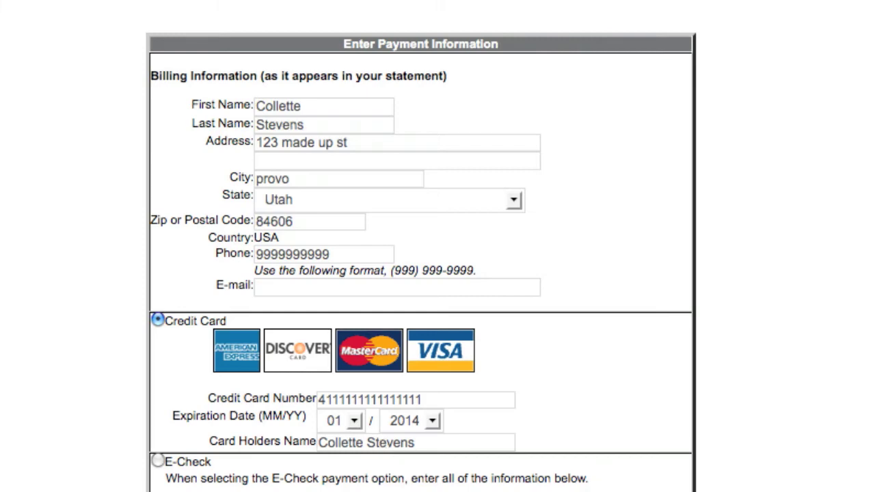
Continue to the credit card review and submit the attendee's order.
scroll(382, 448, "down", 10)
scroll(438, 274, "down", 3)
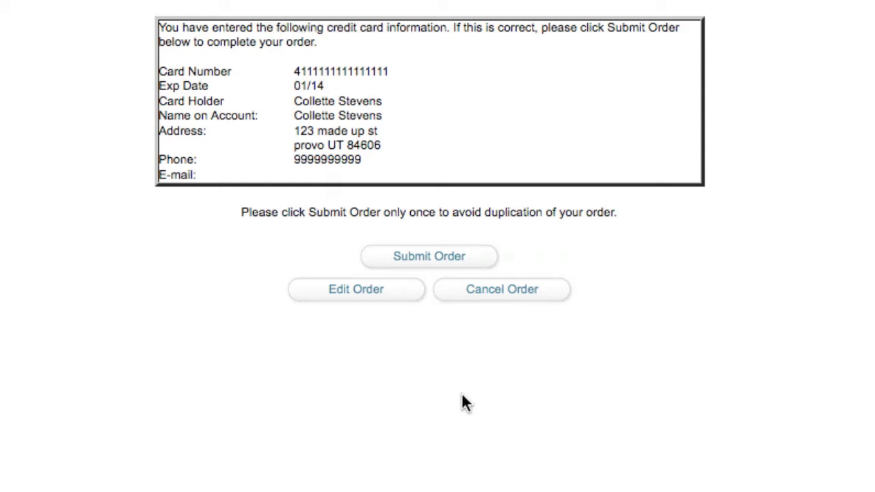
left_click(429, 257)
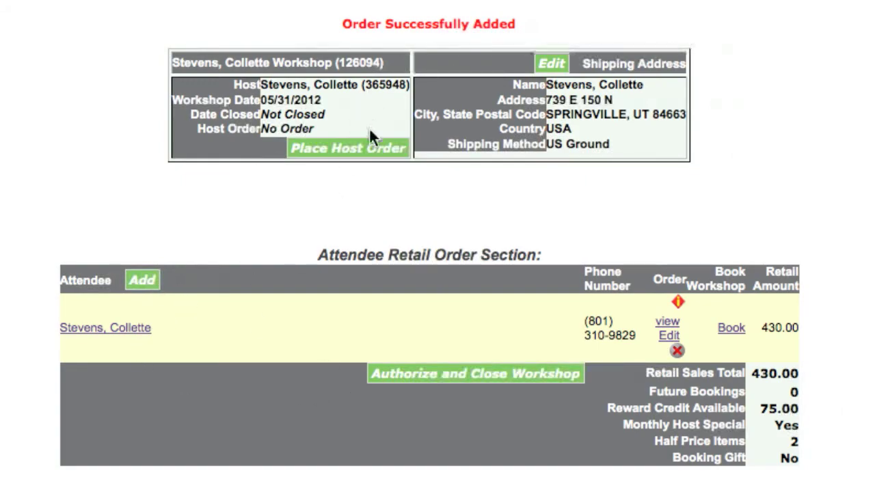
Open the host order with its bonus item lines and add item hrp75, quantity 1, with the credit applied.
left_click(369, 146)
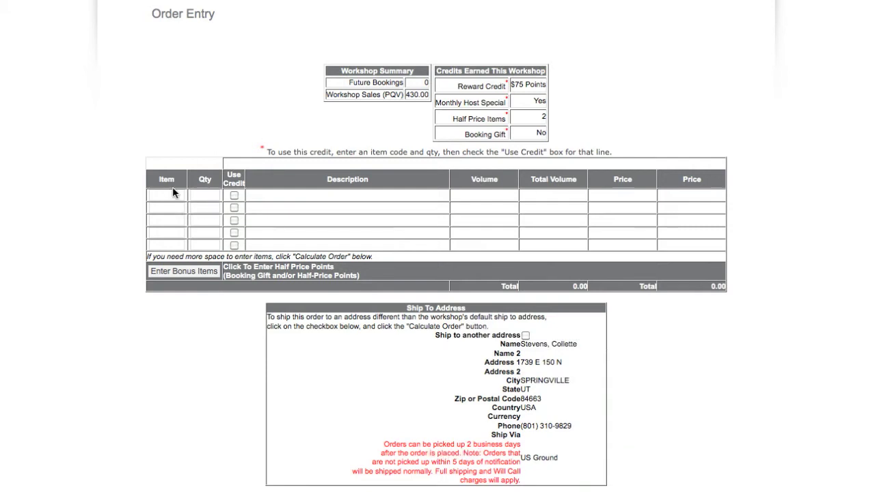
left_click(184, 272)
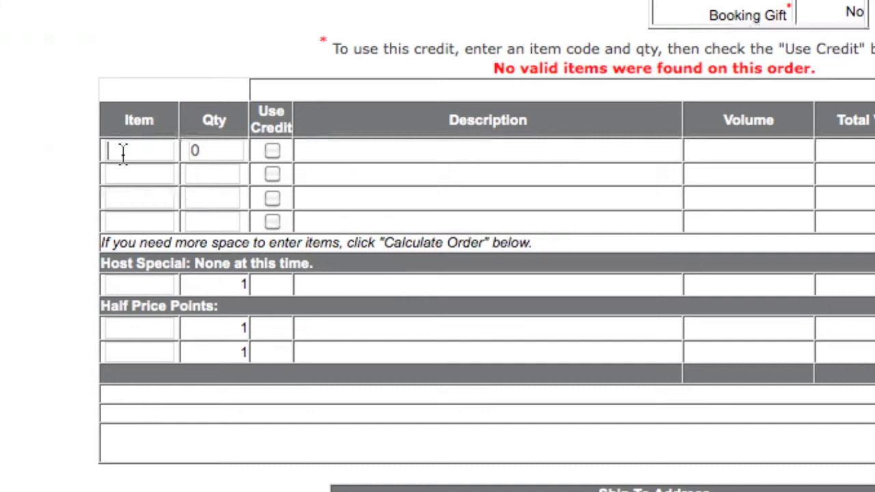
type("hrp75")
key("Tab")
type("1")
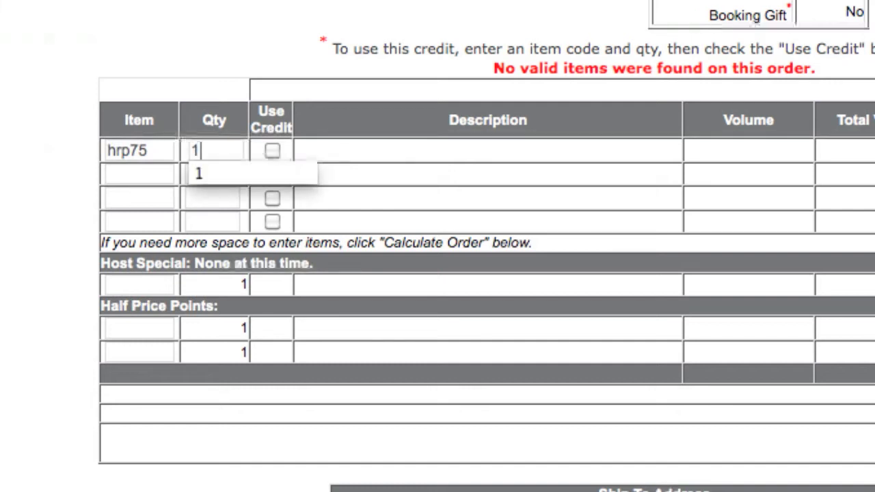
left_click(270, 145)
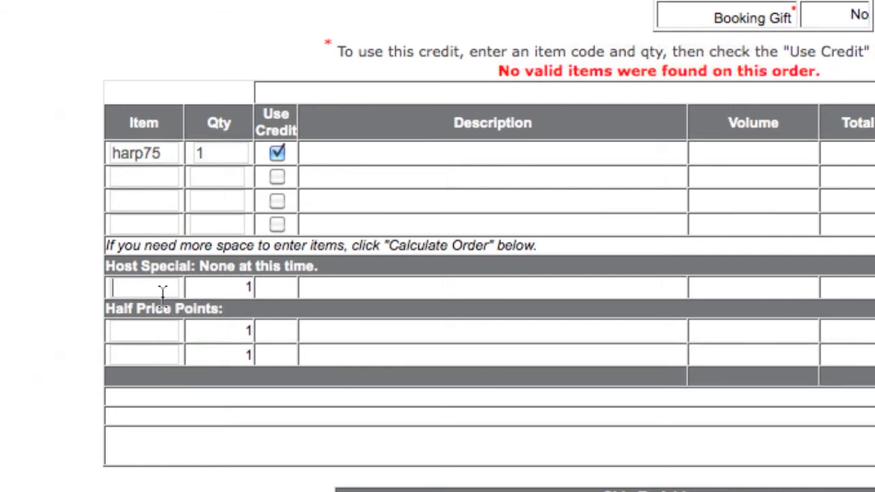
Enter item 7685 on the host special line of the order.
type("76")
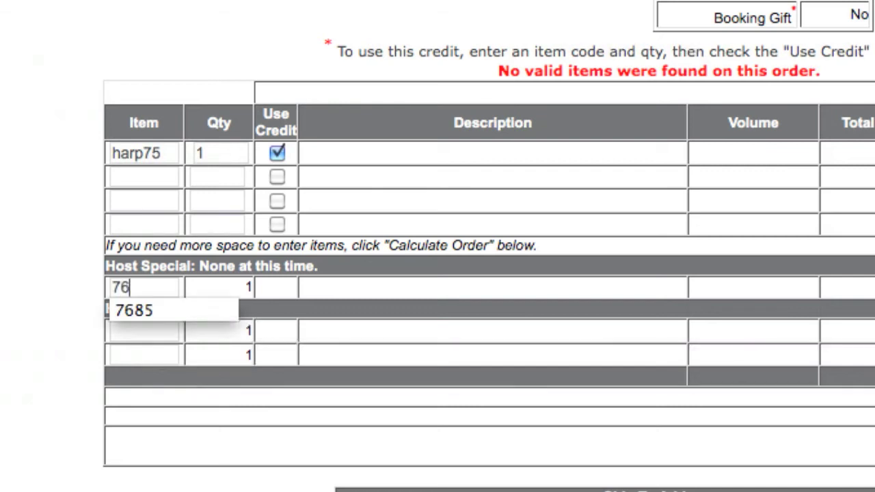
type("85")
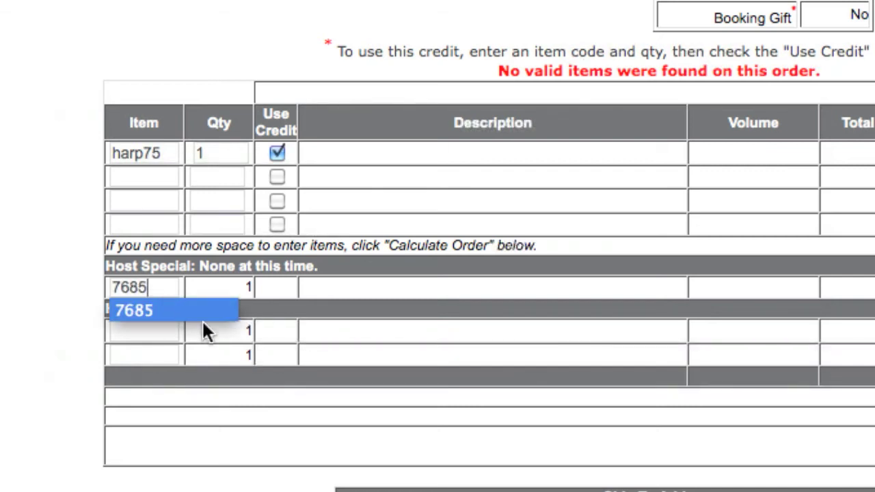
left_click(164, 339)
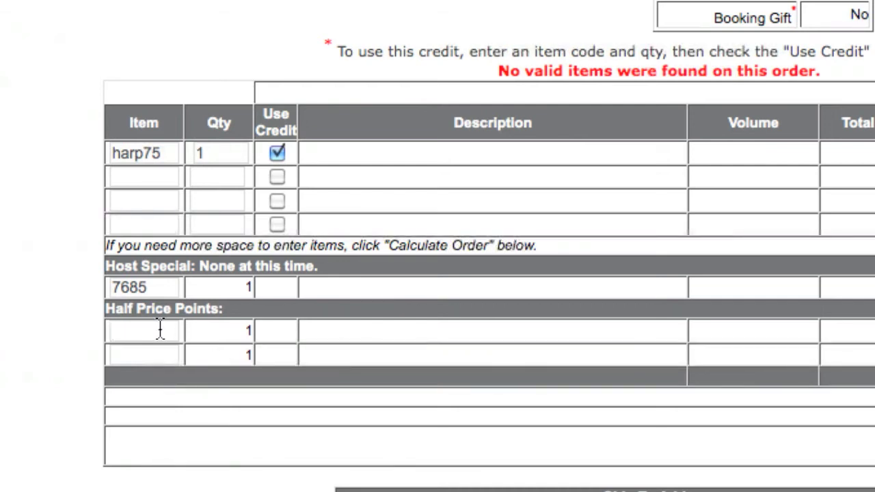
Enter item hrp20x on both half price points lines of the host order.
type("hr")
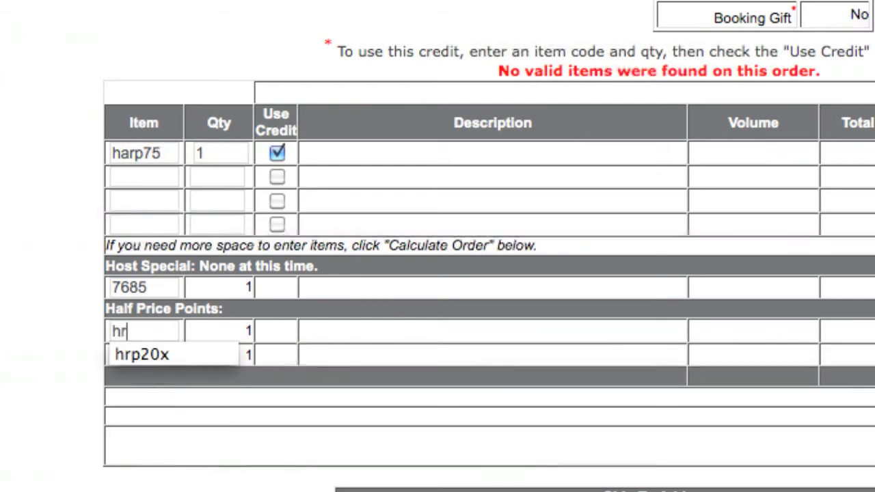
type("p20")
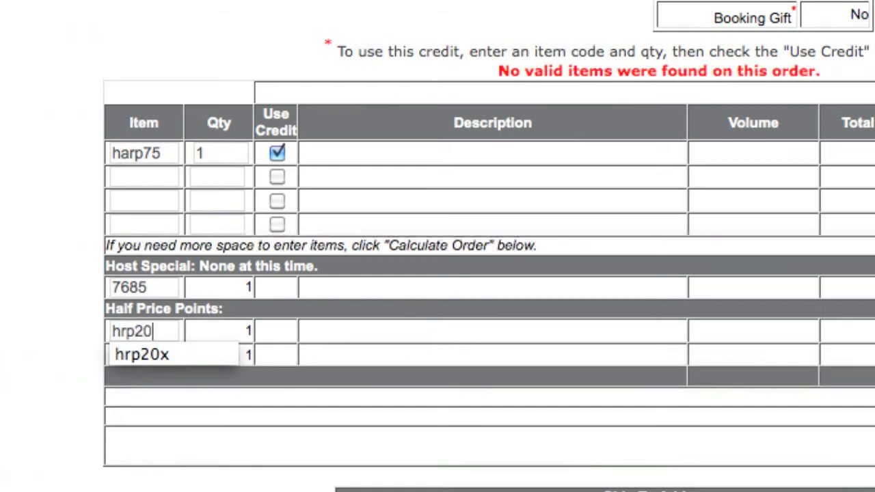
type("x")
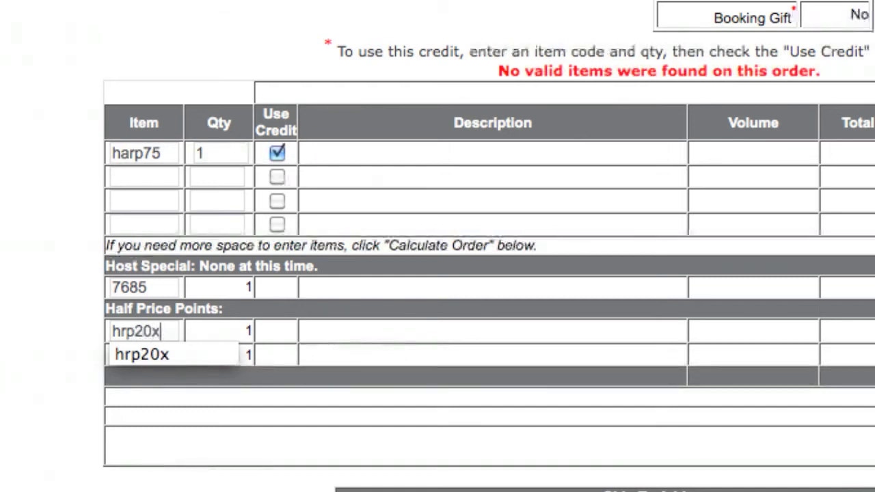
left_click(170, 350)
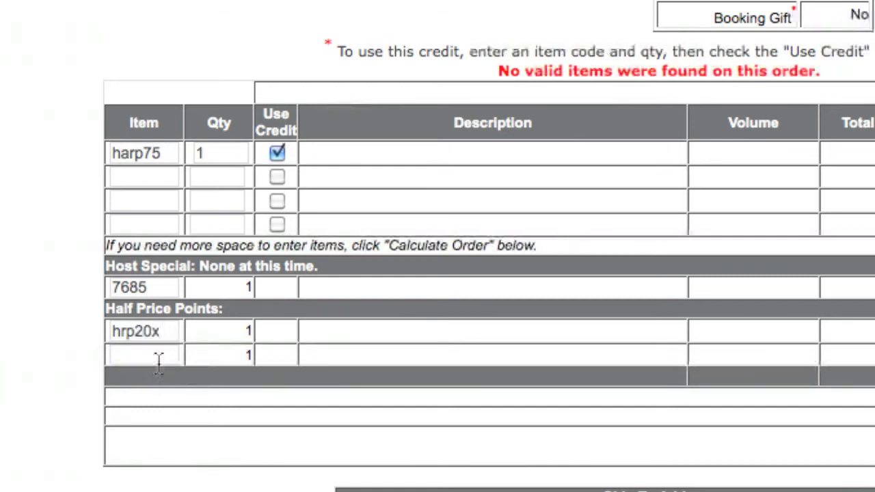
type("hr")
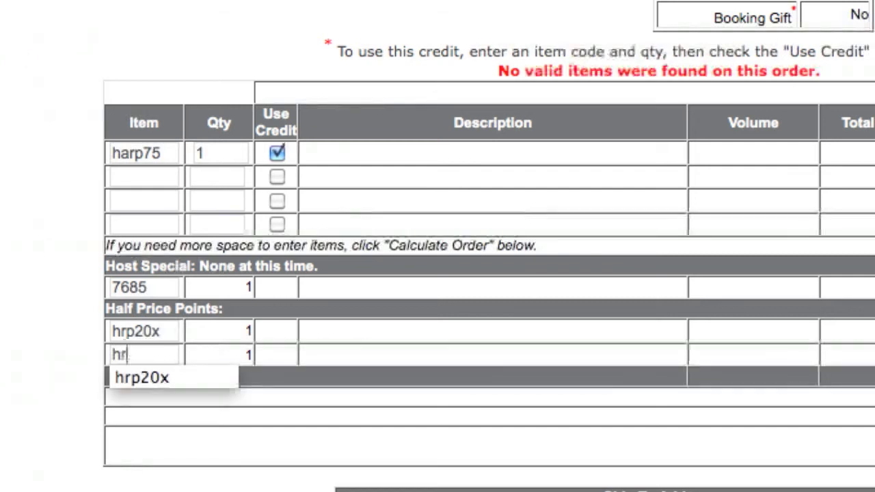
type("p29")
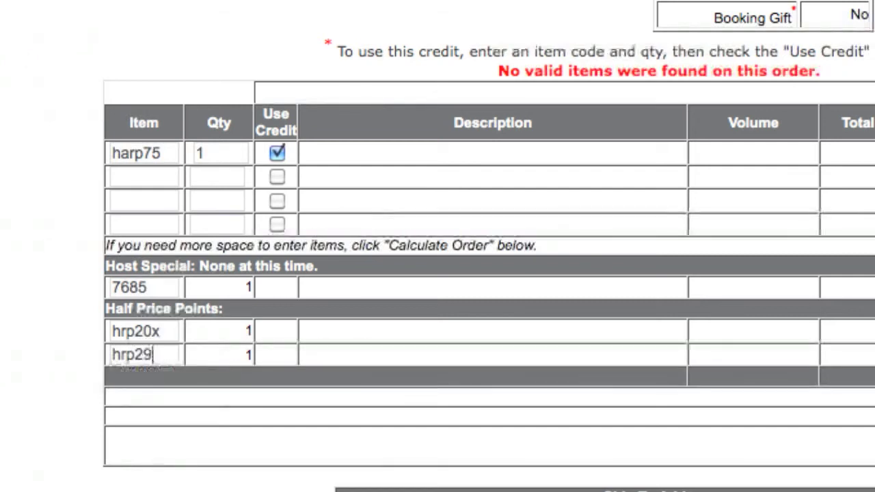
key("BackSpace")
type("0x")
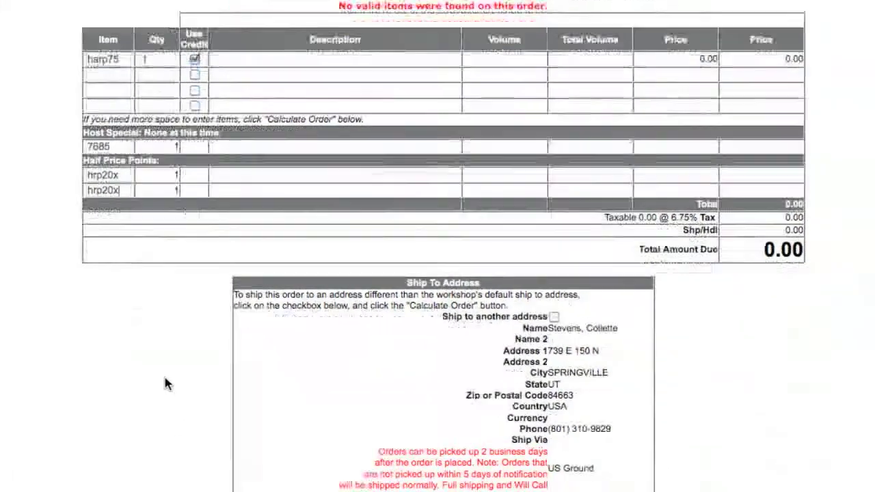
Calculate the host order, review its items, and proceed to entering the payment information.
scroll(162, 381, "down", 3)
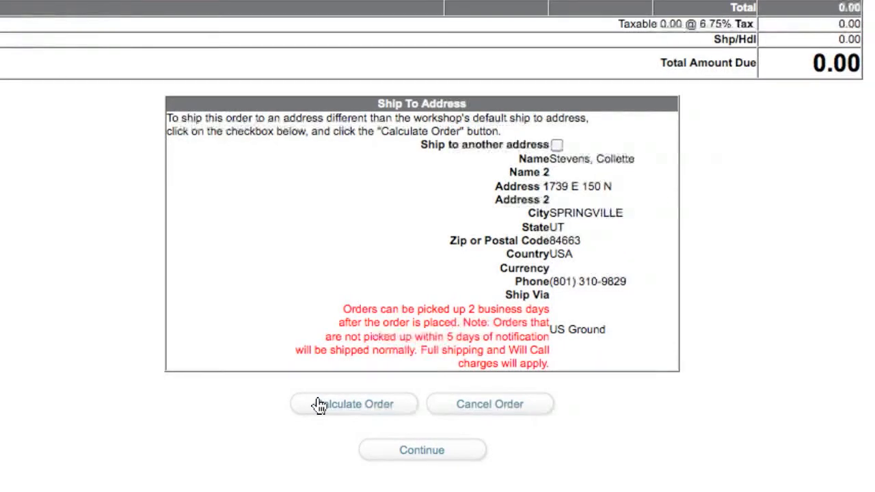
left_click(319, 405)
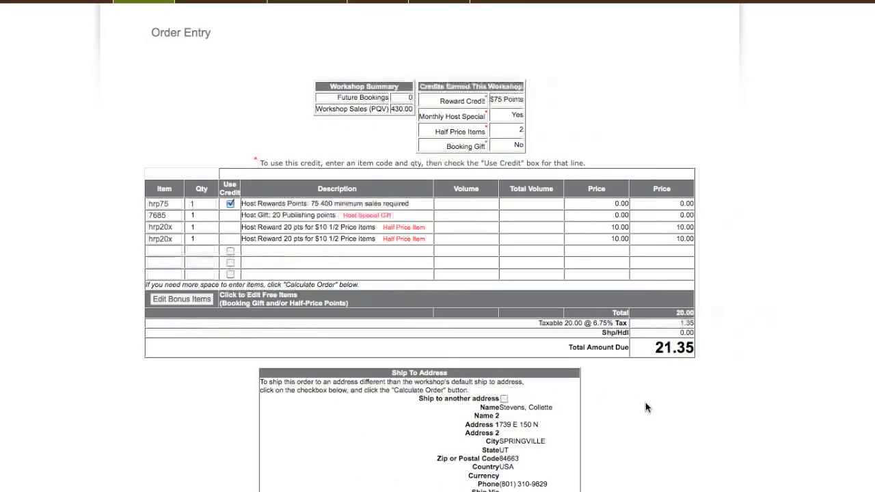
scroll(646, 393, "down", 3)
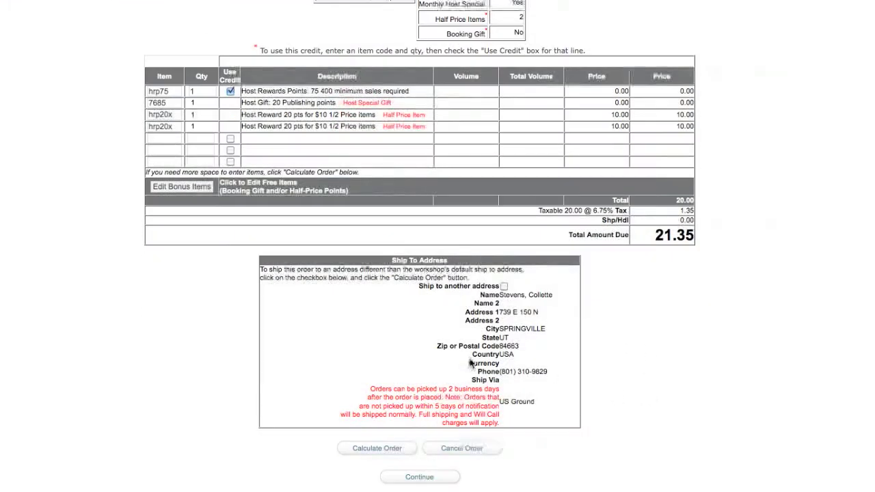
scroll(542, 351, "down", 1)
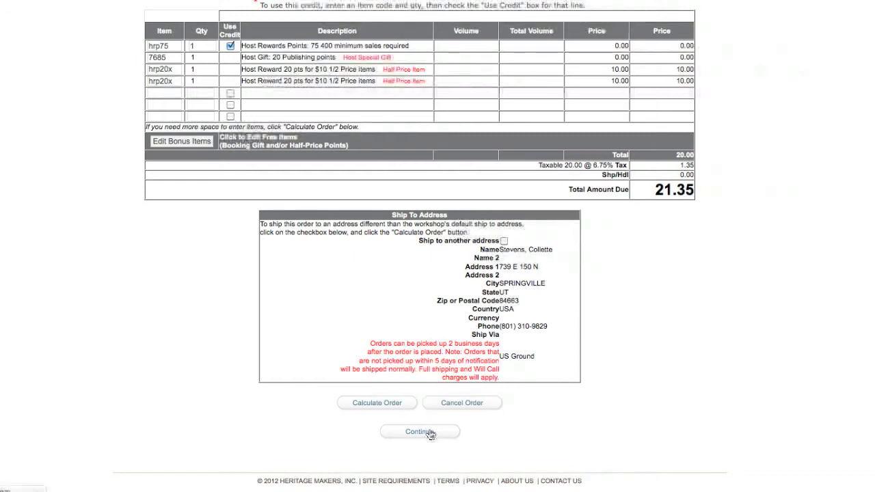
left_click(429, 434)
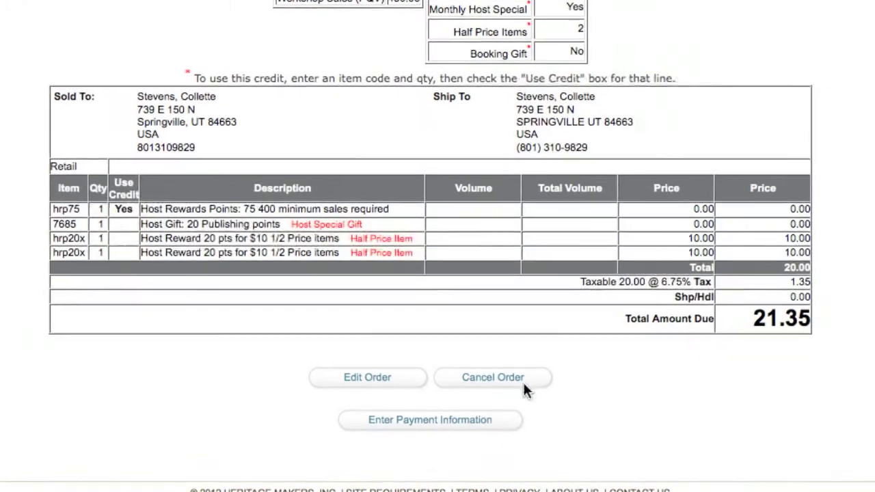
left_click(429, 419)
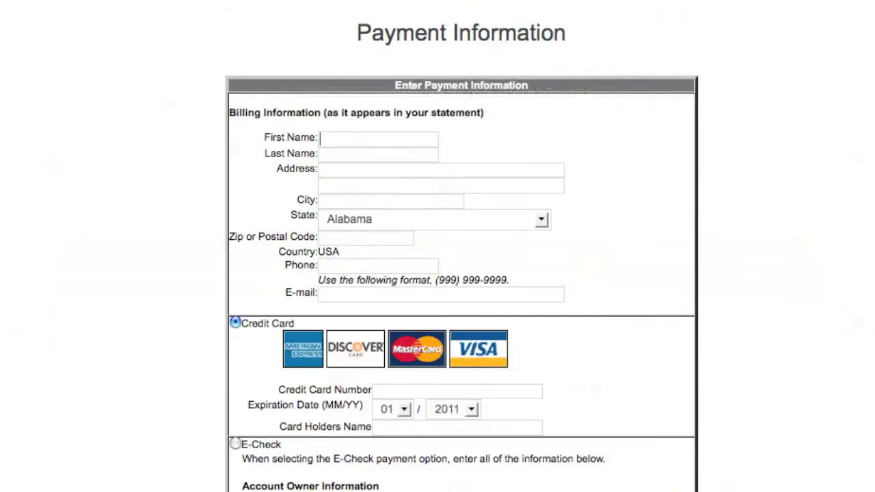
Fill in the host's billing name, address, phone and credit card details, and submit the host order.
type("coll")
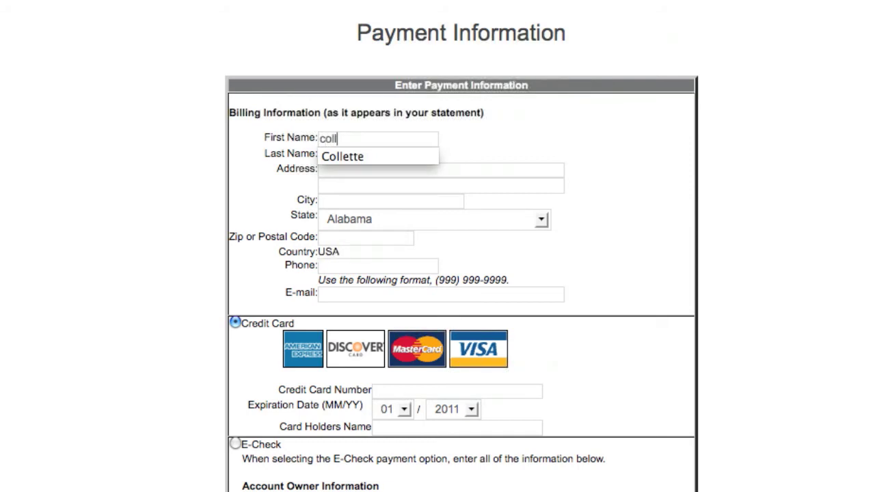
key("Down")
key("Return")
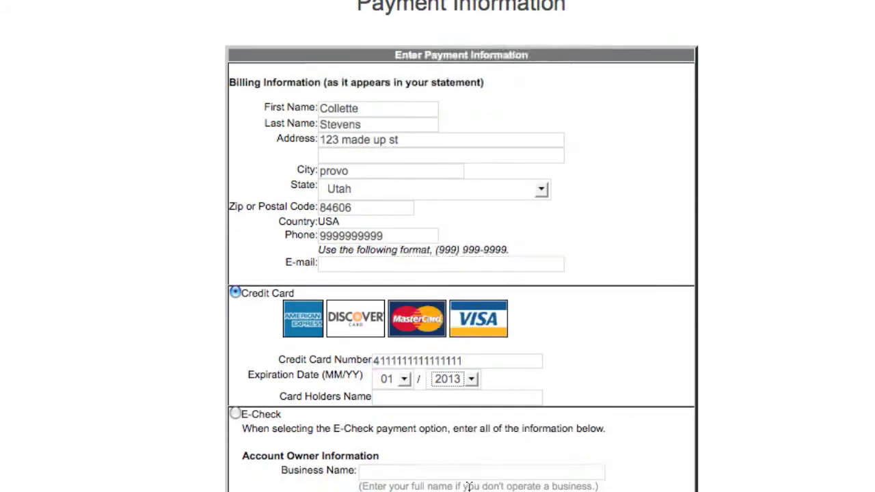
scroll(468, 488, "down", 6)
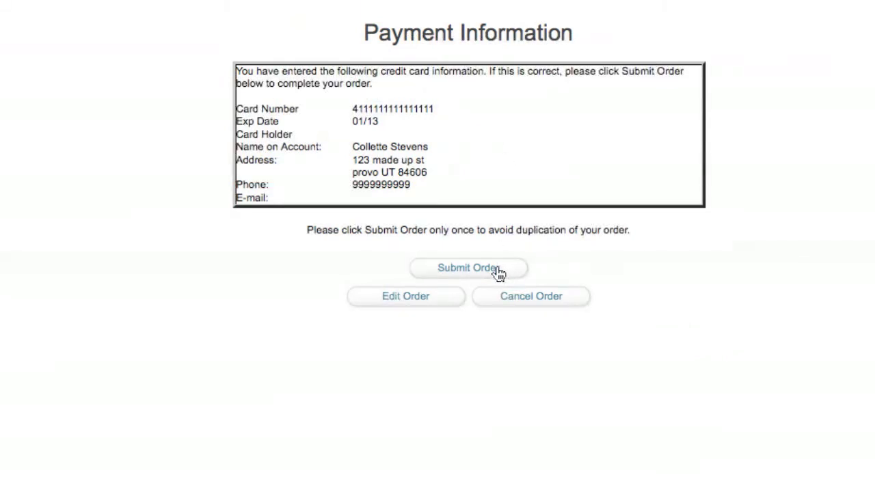
left_click(497, 270)
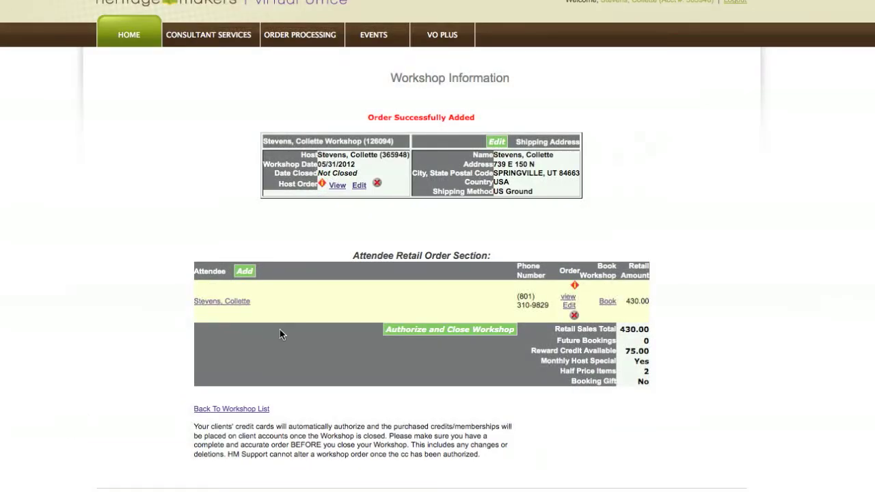
Try to authorize and close the workshop, and reopen the attendee's retail order for editing through to its payment information form.
left_click(448, 330)
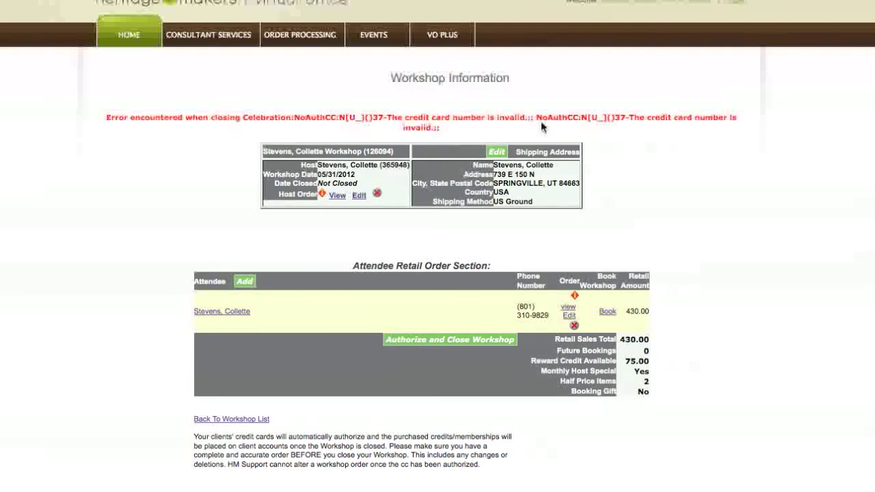
left_click(569, 315)
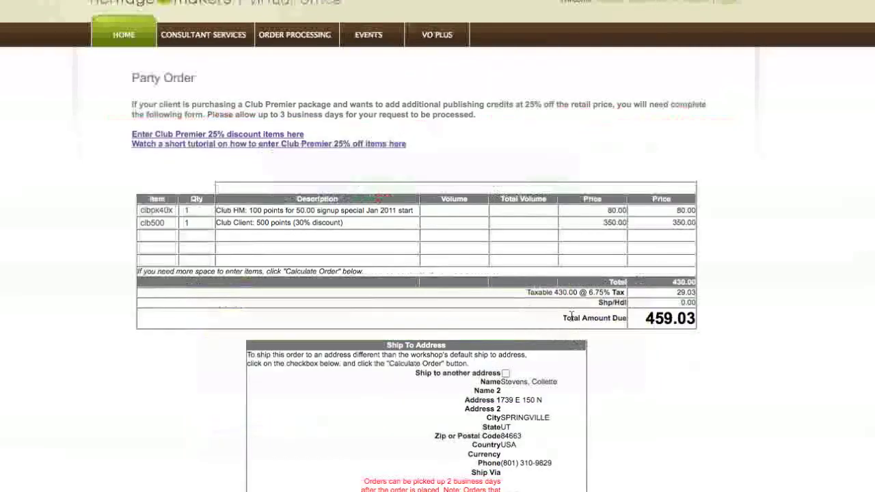
scroll(582, 362, "down", 3)
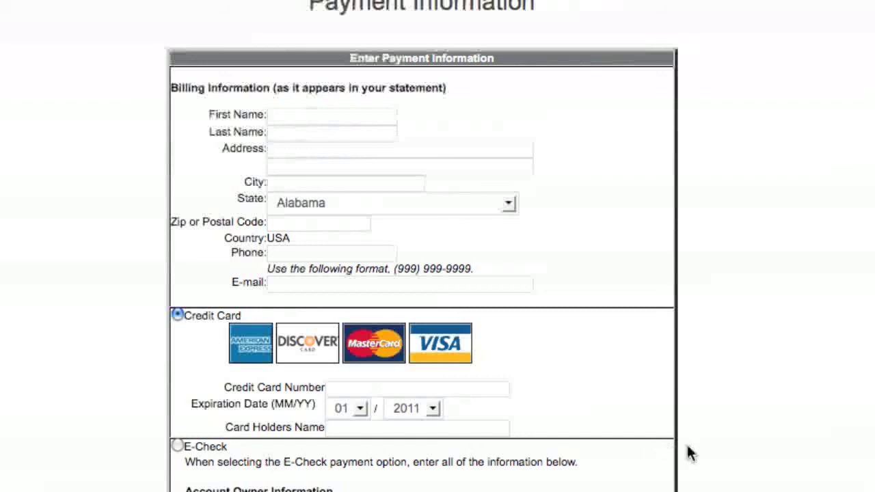
scroll(689, 453, "down", 1)
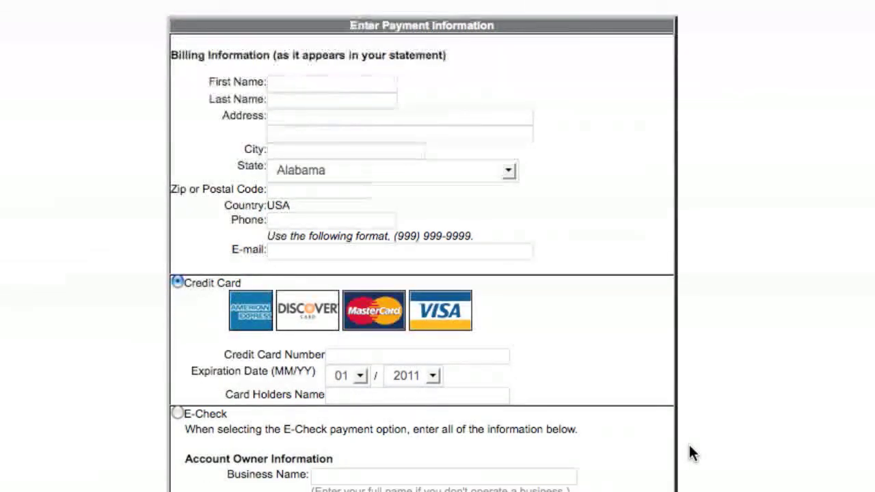
Go to the workshop orders.
scroll(689, 453, "up", 1)
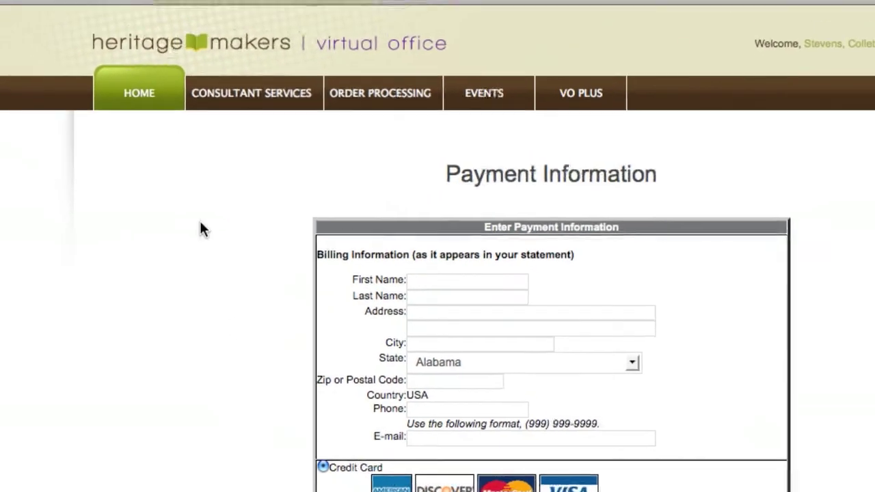
mouse_move(278, 126)
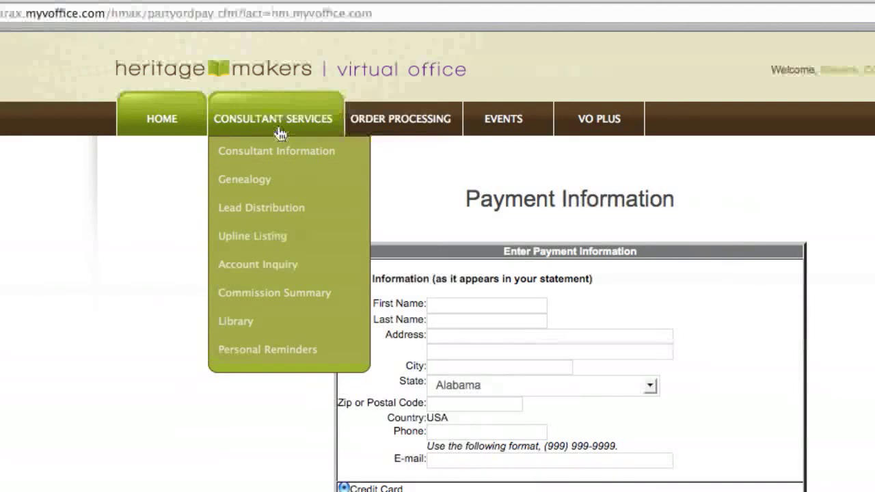
mouse_move(353, 127)
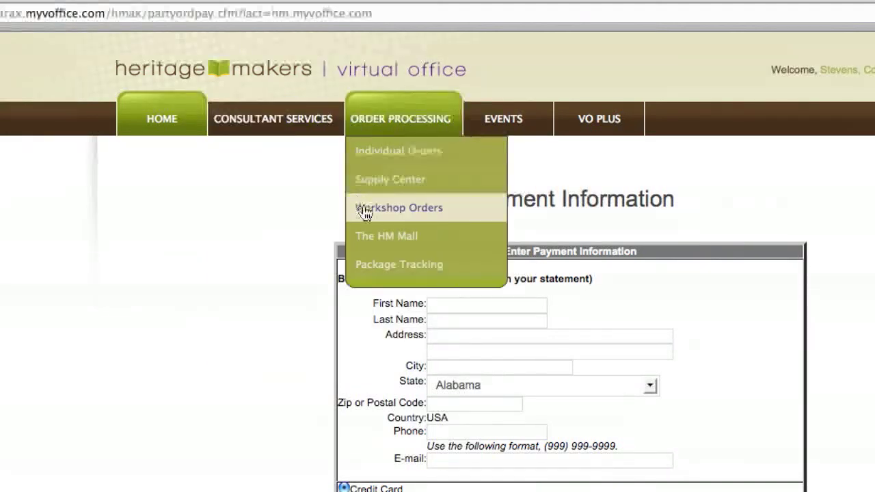